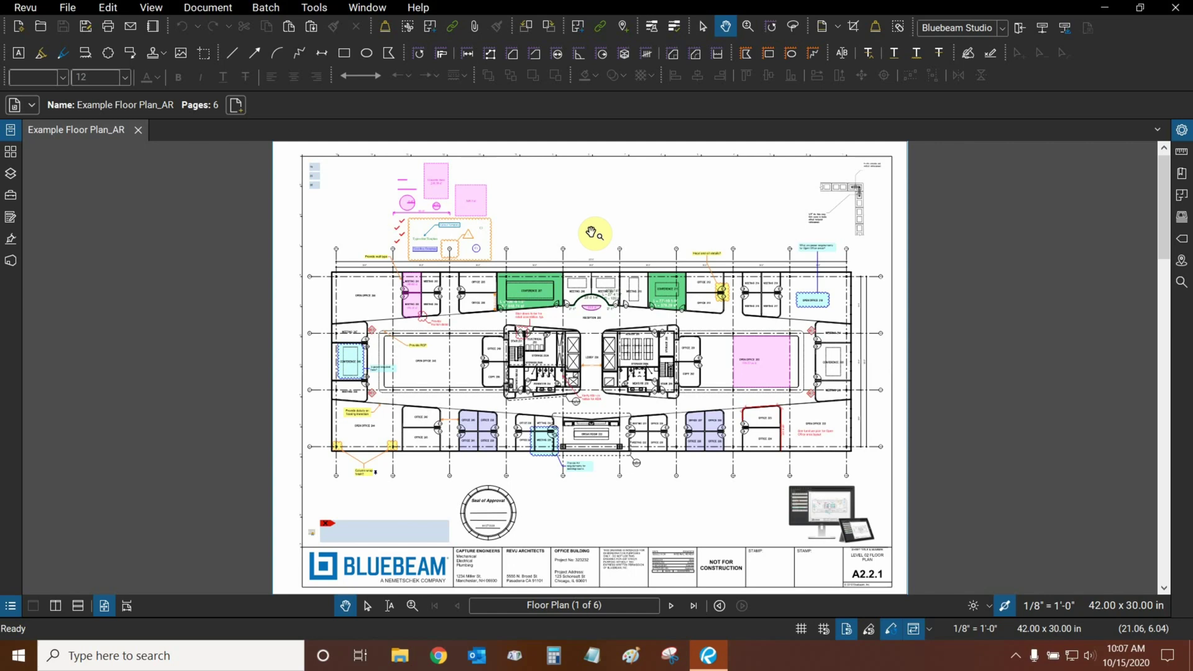
Open the Search panel beside the floor plan, leaving the text search options off
{"action": "left_click", "coordinate": [1182, 284]}
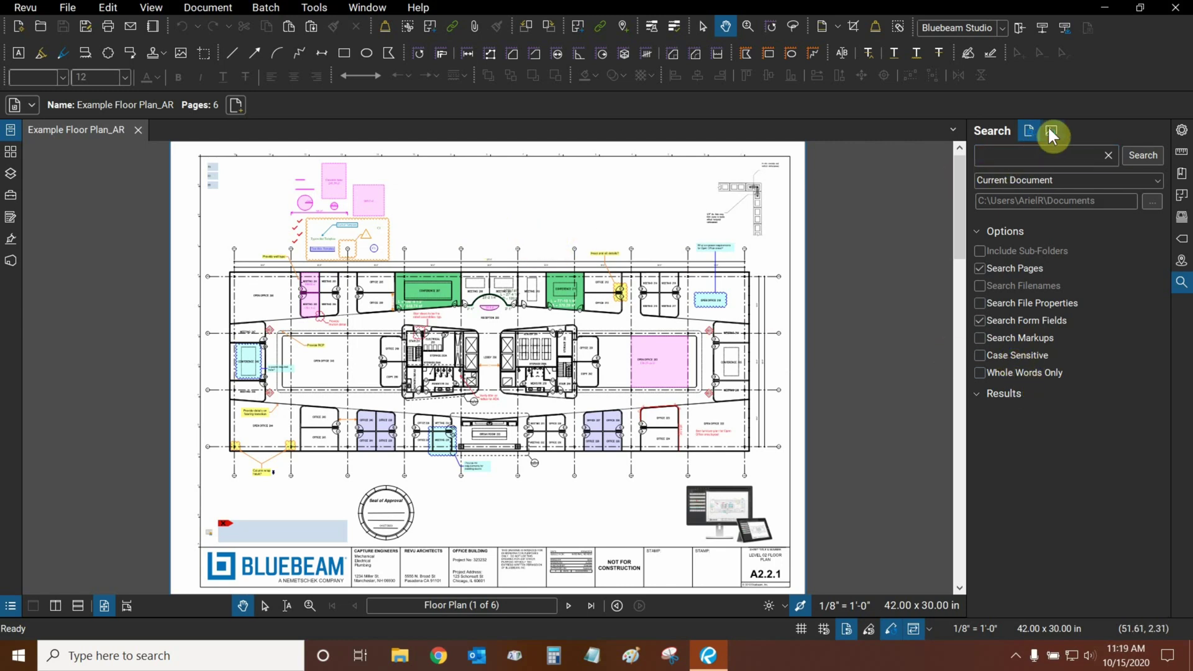
Switch to Visual Search and capture the Mother's Room 252 sink as the sample image
{"action": "left_click", "coordinate": [1050, 129]}
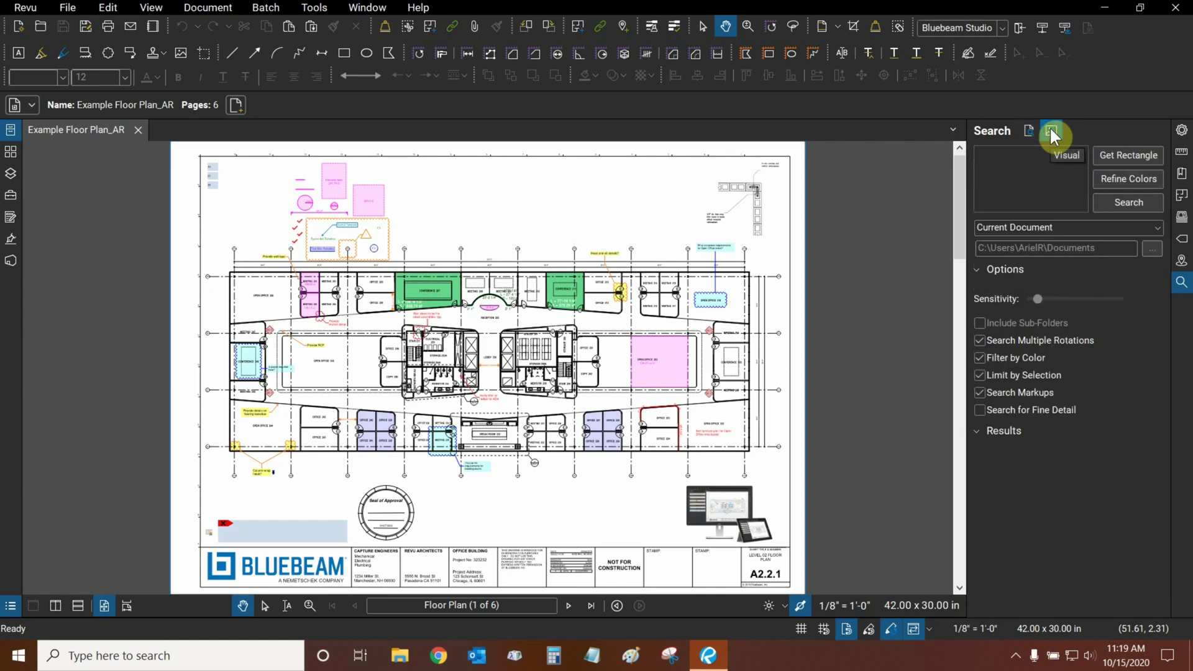
{"action": "left_click", "coordinate": [1130, 156]}
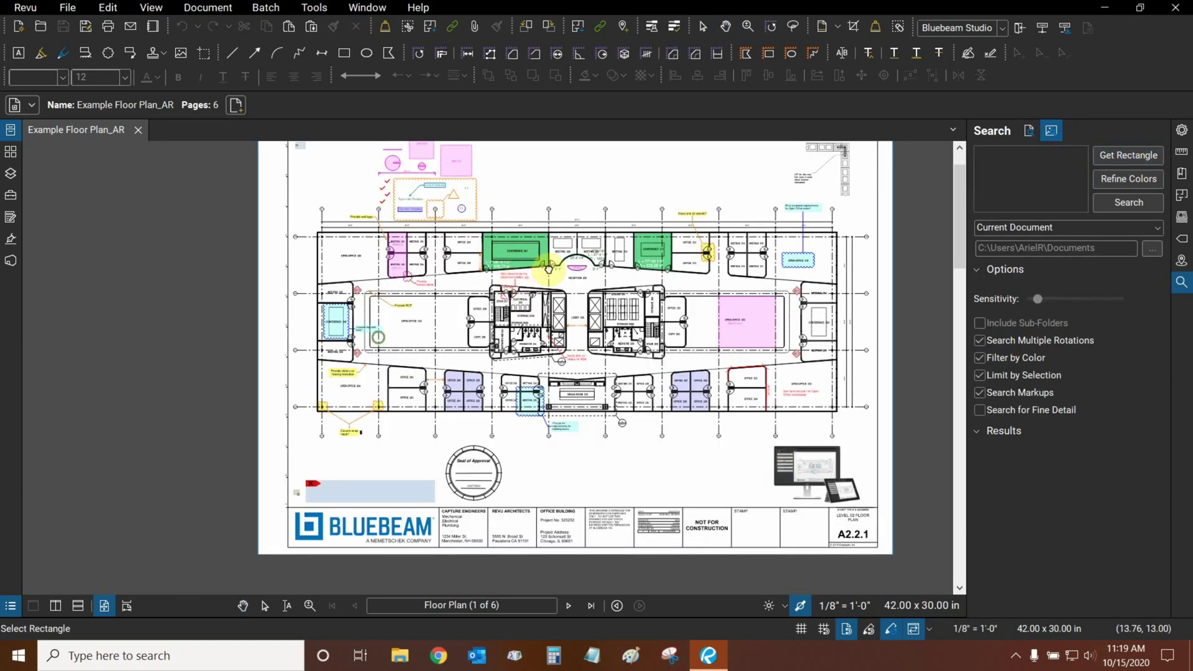
{"action": "scroll", "coordinate": [581, 311], "scroll_direction": "up", "scroll_amount": 6}
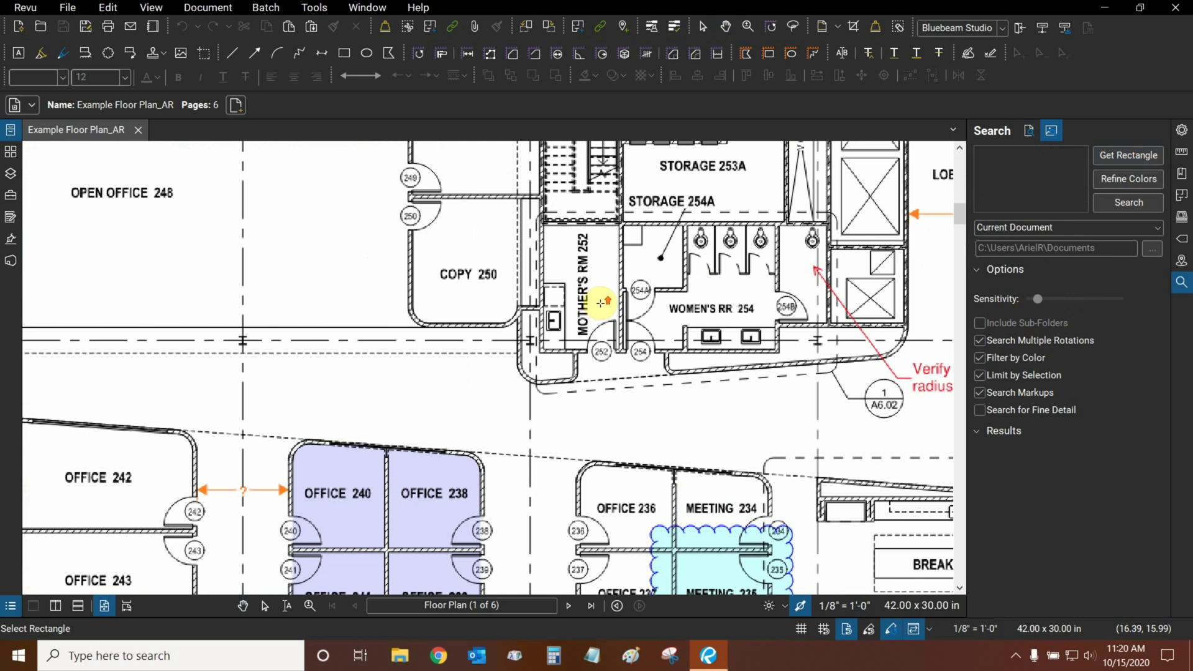
{"action": "scroll", "coordinate": [533, 323], "scroll_direction": "up", "scroll_amount": 8}
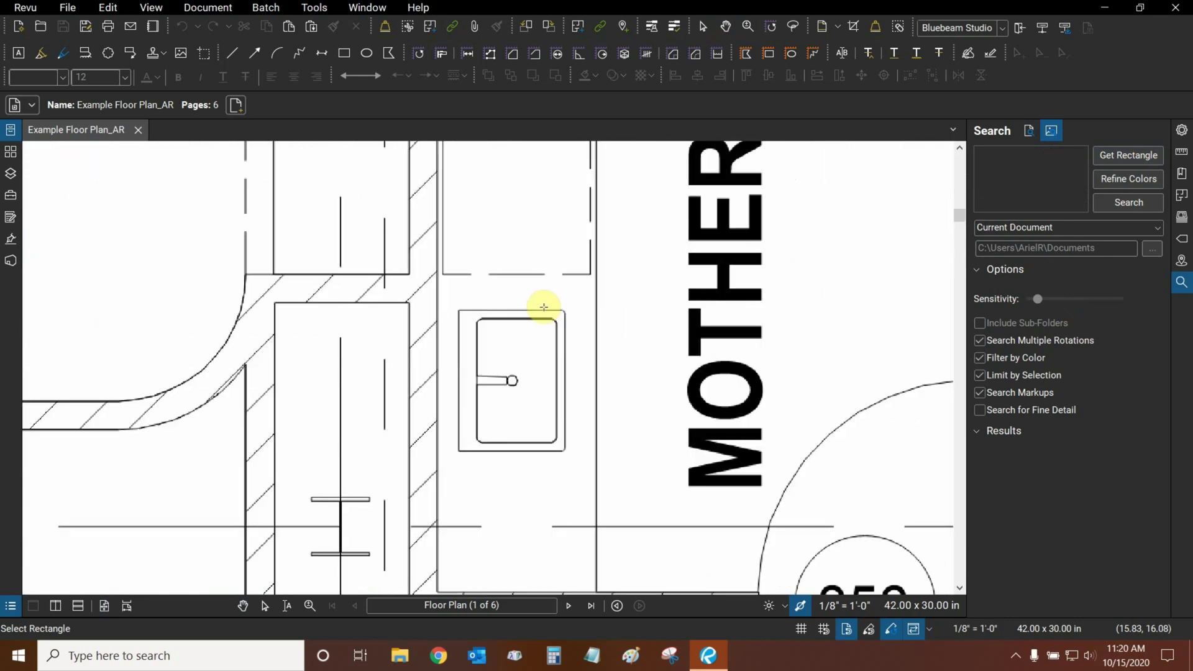
{"action": "scroll", "coordinate": [485, 317], "scroll_direction": "down", "scroll_amount": 1}
{"action": "scroll", "coordinate": [432, 280], "scroll_direction": "up", "scroll_amount": 2}
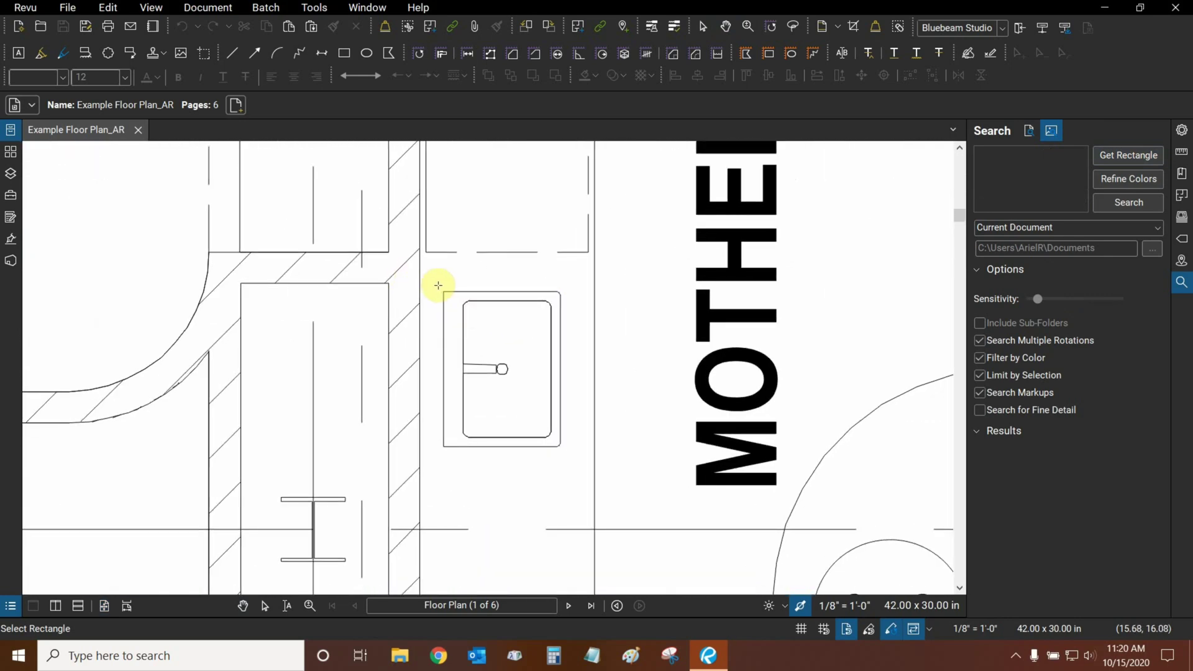
{"action": "left_click_drag", "start_coordinate": [439, 285], "coordinate": [568, 456]}
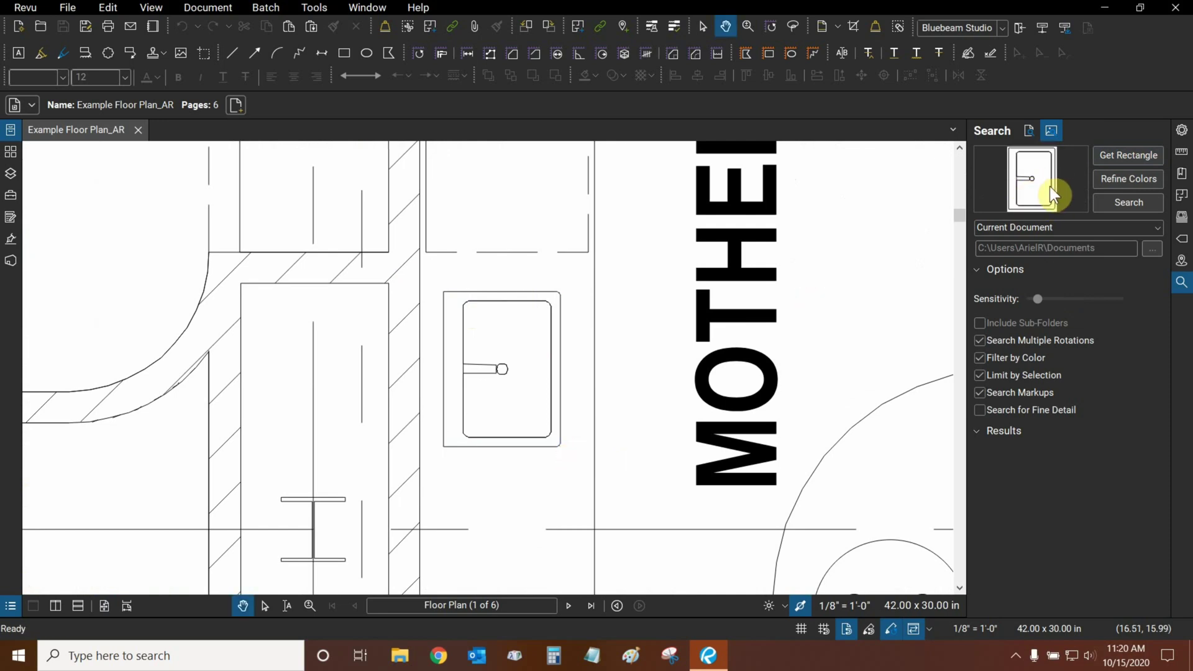
Scope the visual search to Current Page (Floor Plan), then review the restroom sinks on the plan
{"action": "left_click", "coordinate": [1084, 225]}
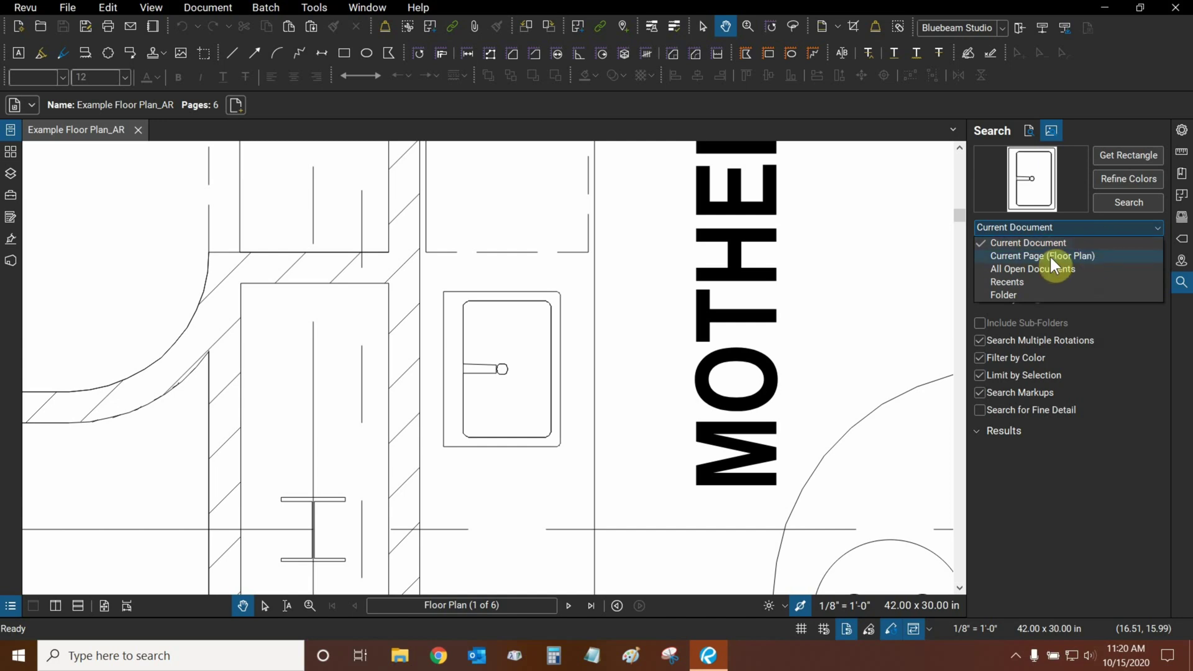
{"action": "left_click", "coordinate": [1106, 256]}
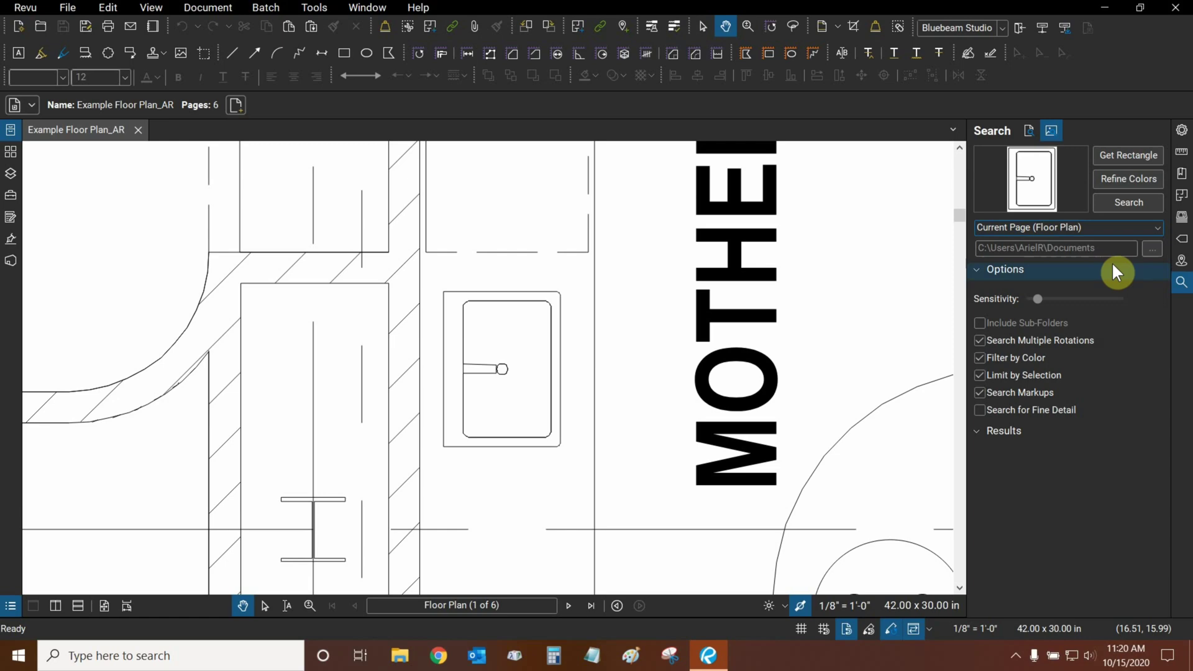
{"action": "left_click_drag", "start_coordinate": [685, 368], "coordinate": [384, 272]}
{"action": "left_click_drag", "start_coordinate": [779, 445], "coordinate": [533, 268]}
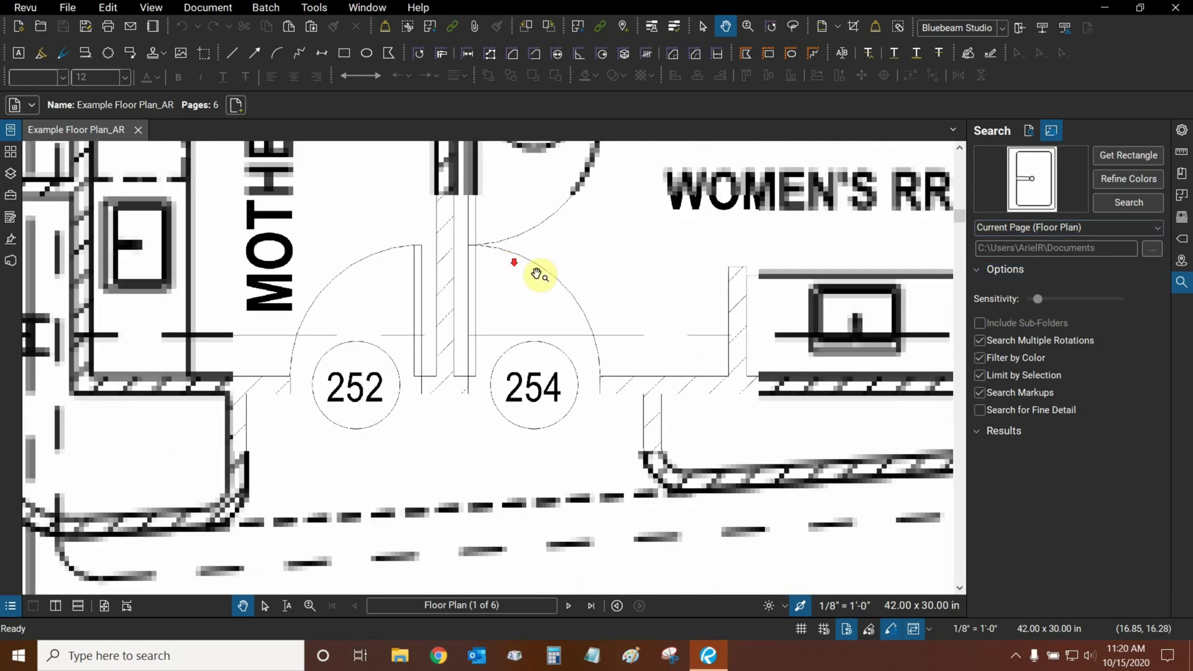
{"action": "left_click_drag", "start_coordinate": [724, 301], "coordinate": [350, 345]}
{"action": "scroll", "coordinate": [436, 369], "scroll_direction": "up", "scroll_amount": 1}
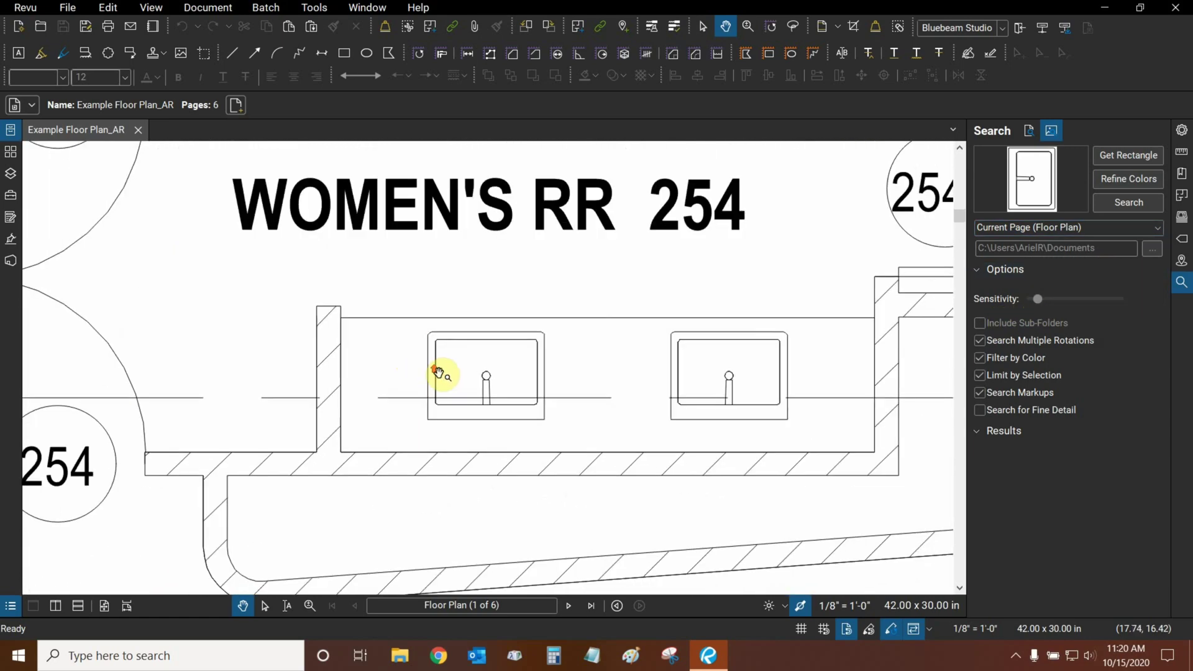
{"action": "scroll", "coordinate": [522, 386], "scroll_direction": "up", "scroll_amount": 1}
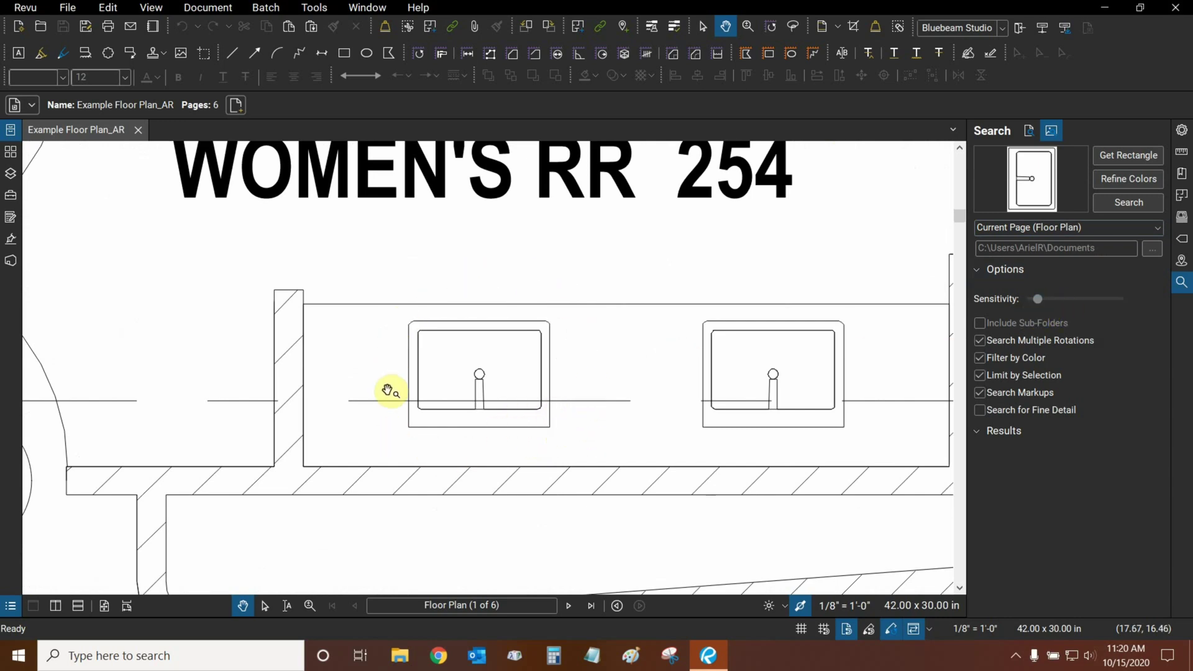
{"action": "scroll", "coordinate": [474, 382], "scroll_direction": "down", "scroll_amount": 3}
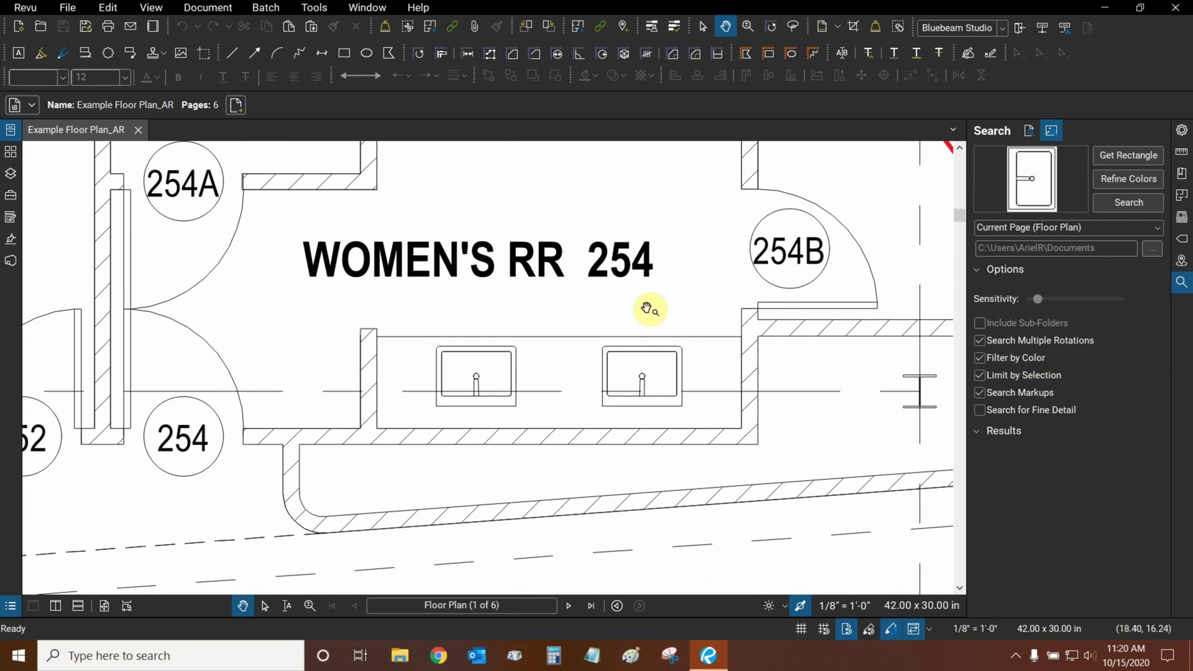
{"action": "left_click_drag", "start_coordinate": [482, 307], "coordinate": [705, 351]}
{"action": "scroll", "coordinate": [706, 352], "scroll_direction": "down", "scroll_amount": 1}
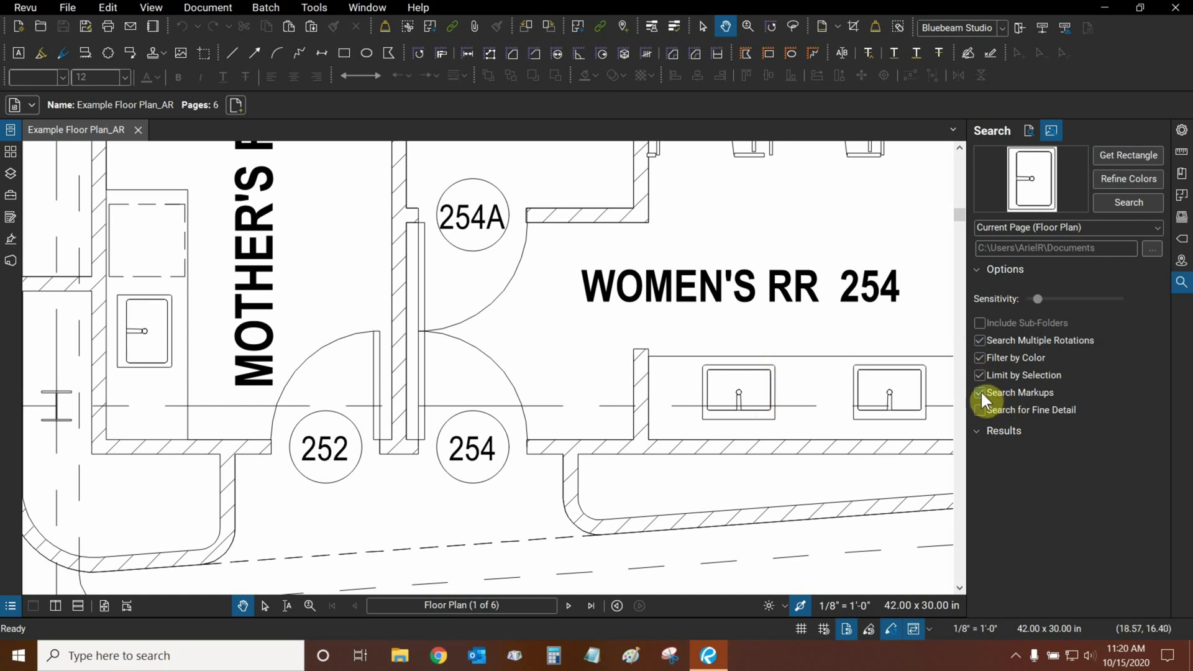
{"action": "left_click_drag", "start_coordinate": [759, 335], "coordinate": [610, 338]}
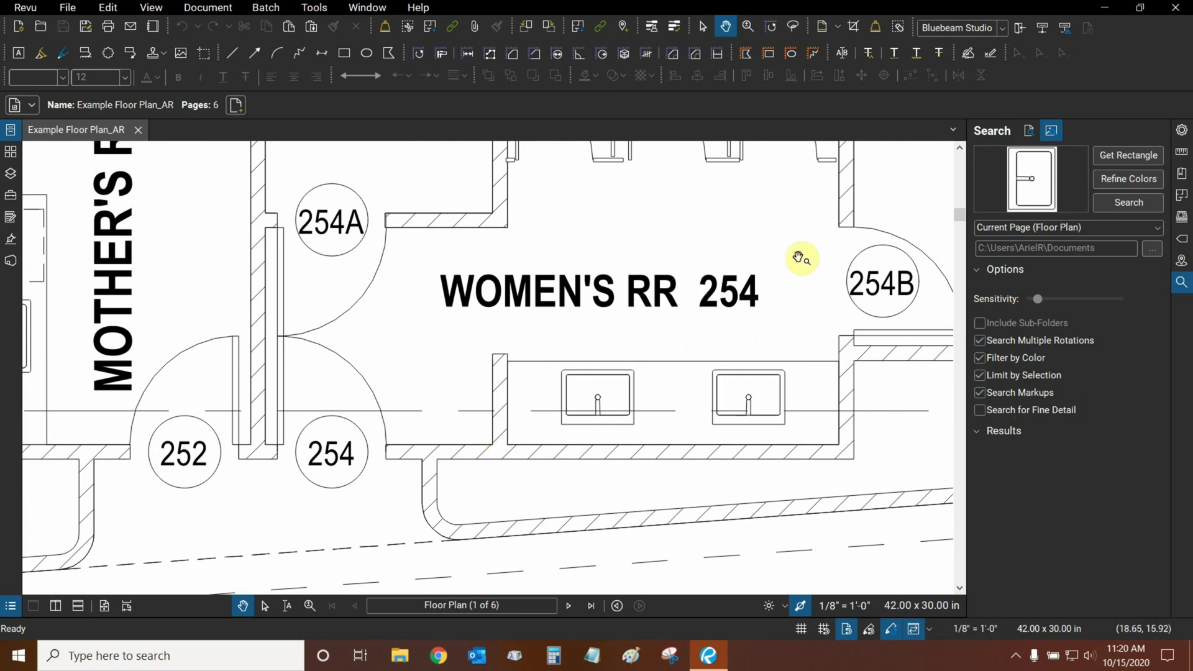
Run the sink visual search on the Floor Plan, returning 5 matches
{"action": "left_click", "coordinate": [1151, 205]}
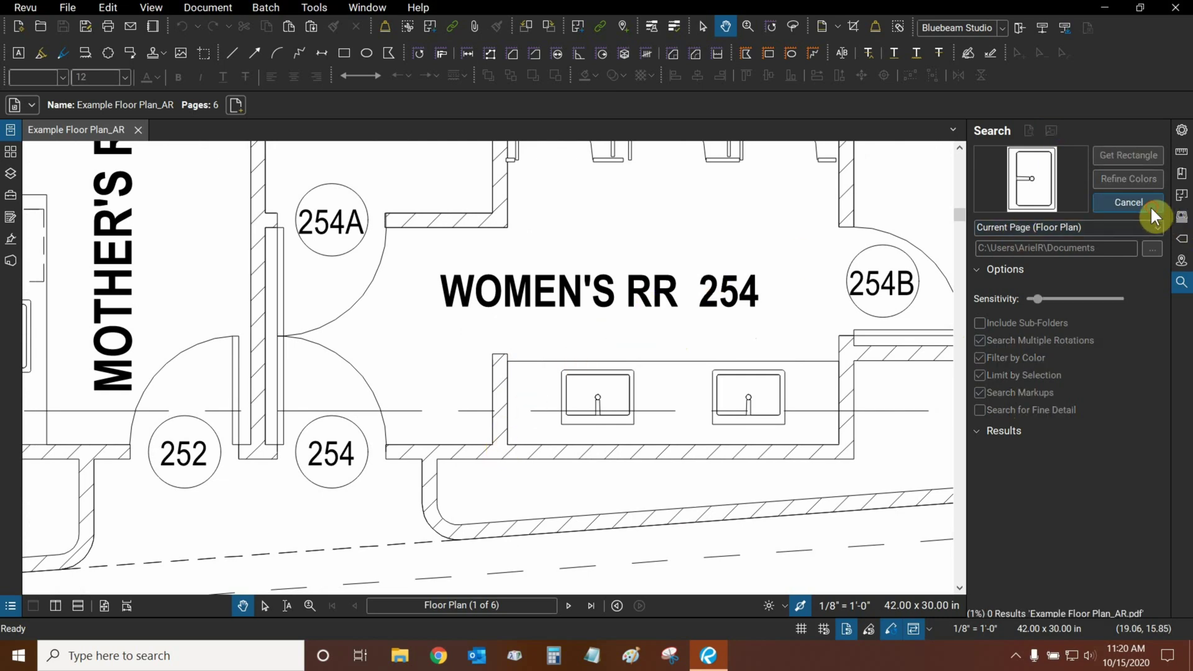
{"action": "left_click", "coordinate": [981, 393]}
{"action": "left_click", "coordinate": [979, 614]}
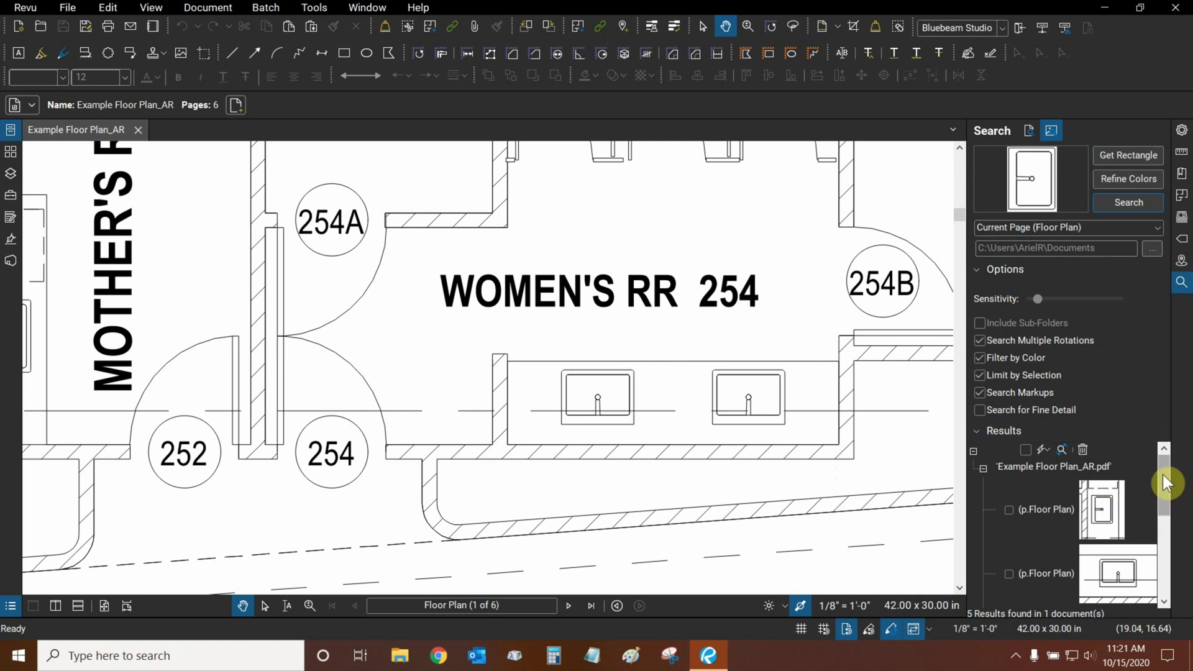
Step through each sink match on the plan, ending at Men's RR 258
{"action": "left_click", "coordinate": [1111, 506]}
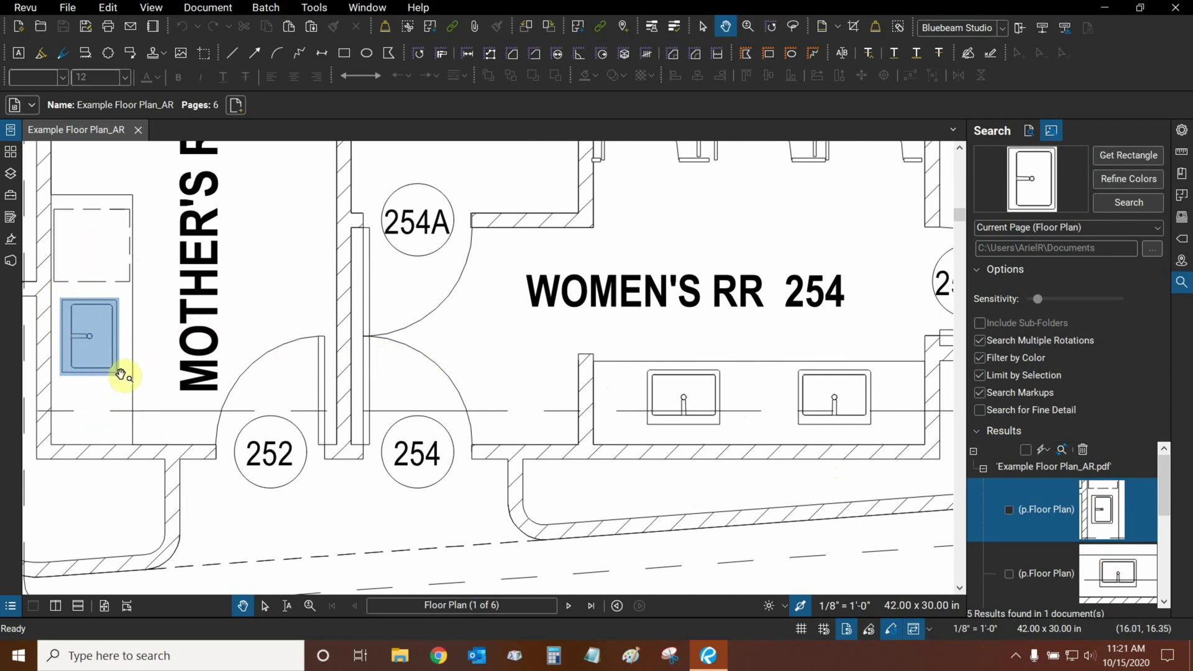
{"action": "left_click", "coordinate": [1125, 574]}
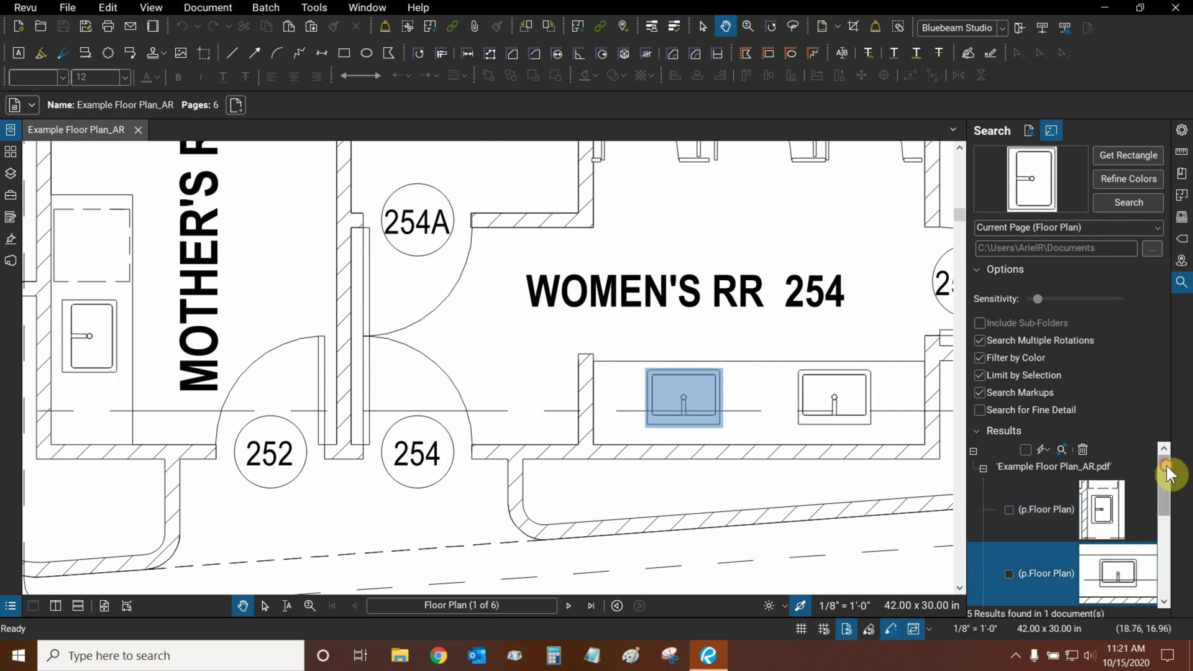
{"action": "left_click_drag", "start_coordinate": [1161, 488], "coordinate": [1164, 511]}
{"action": "left_click", "coordinate": [1138, 531]}
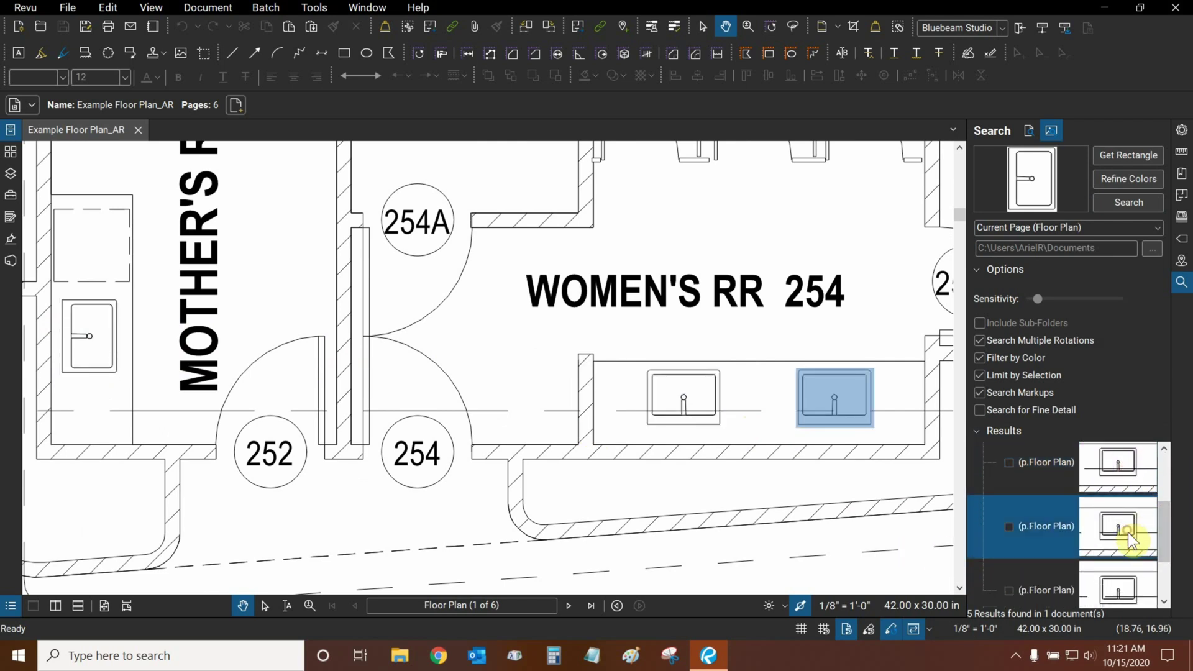
{"action": "left_click", "coordinate": [1128, 581]}
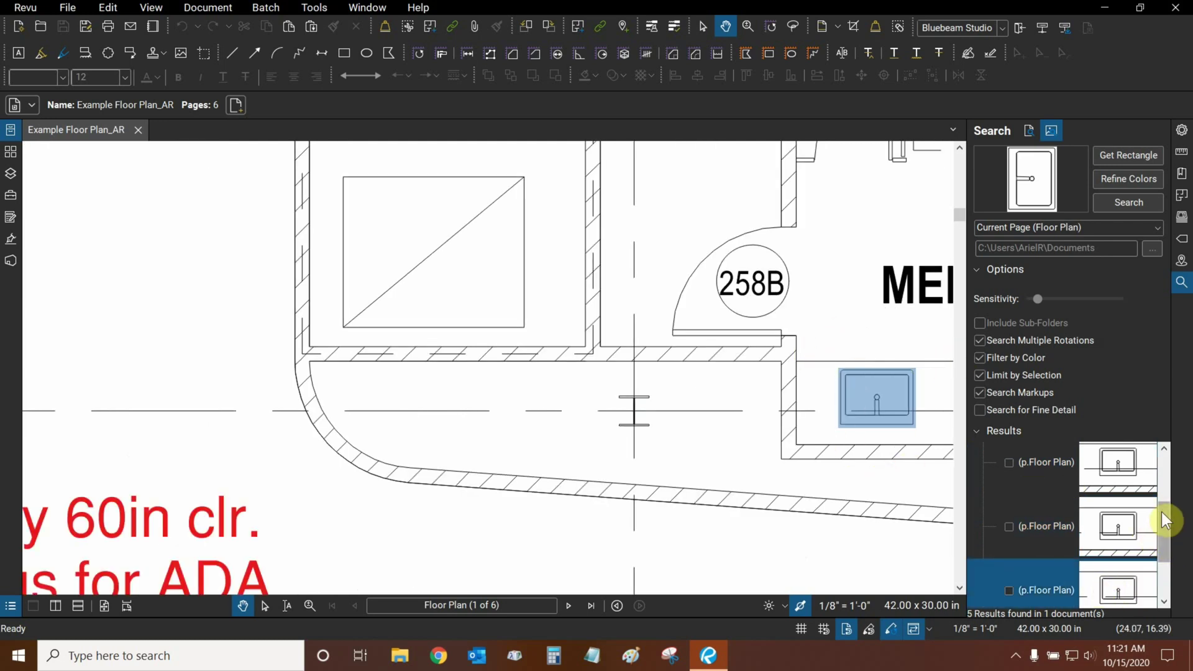
{"action": "mouse_move", "coordinate": [1162, 513]}
{"action": "left_mouse_down"}
{"action": "mouse_move", "coordinate": [1132, 577]}
{"action": "mouse_move", "coordinate": [1169, 554]}
{"action": "mouse_move", "coordinate": [1170, 491]}
{"action": "left_mouse_up"}
{"action": "left_click", "coordinate": [1127, 574]}
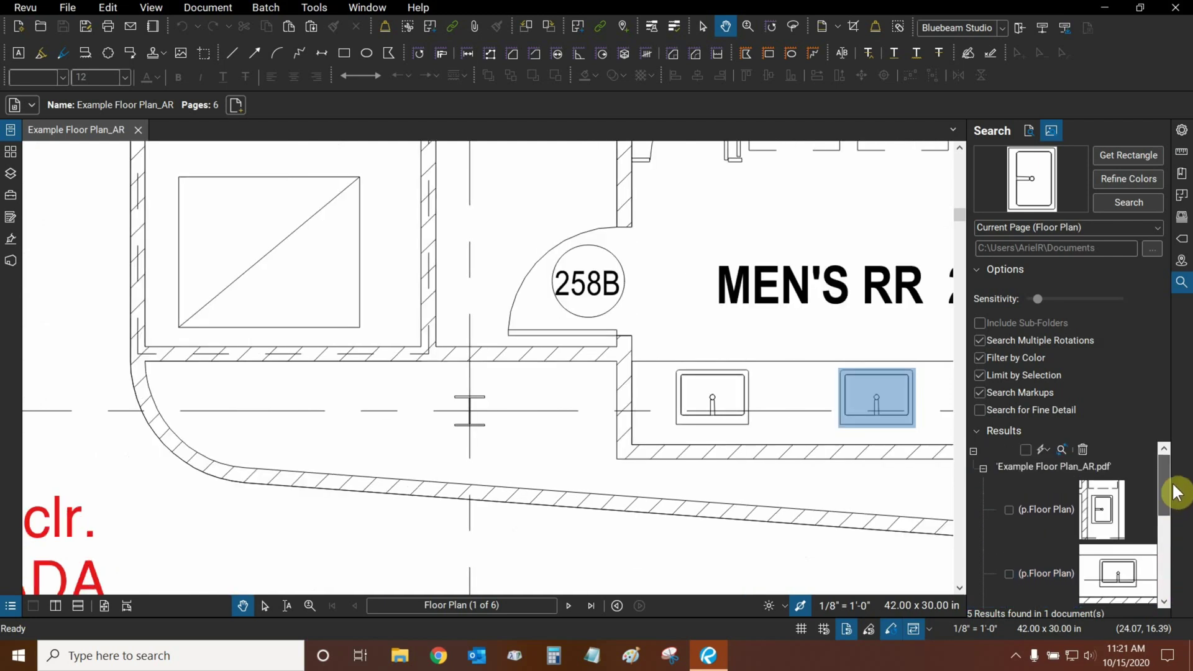
Check all five sink results and highlight them yellow with Highlight Checked
{"action": "left_click", "coordinate": [1024, 448]}
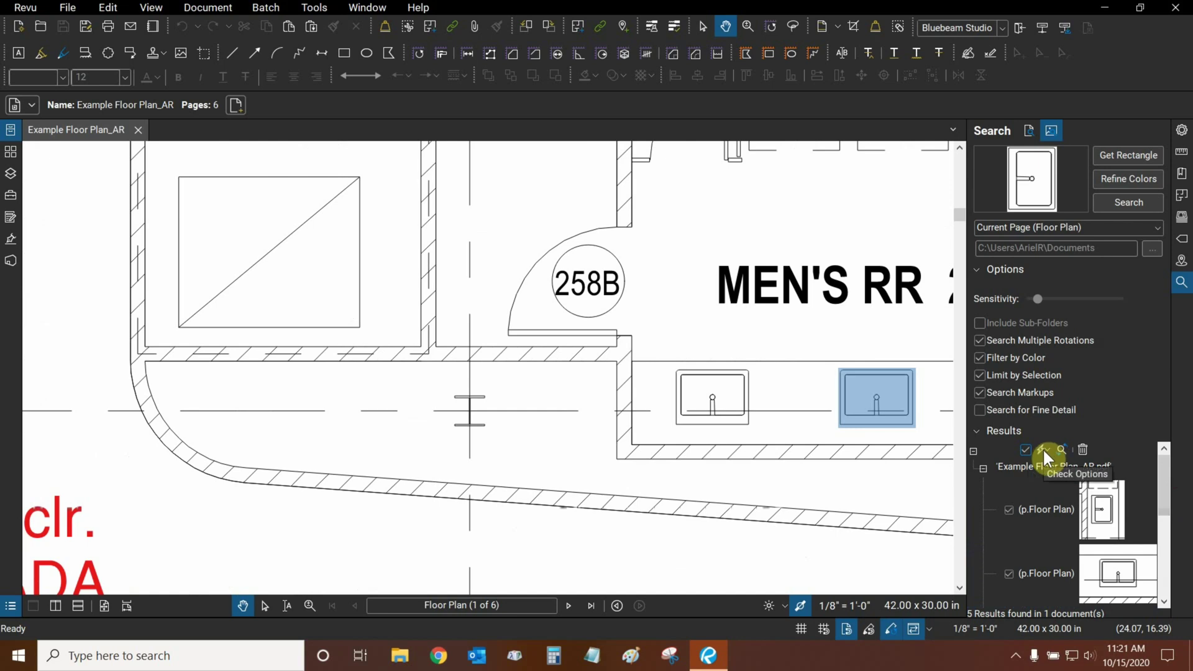
{"action": "left_click", "coordinate": [1044, 449]}
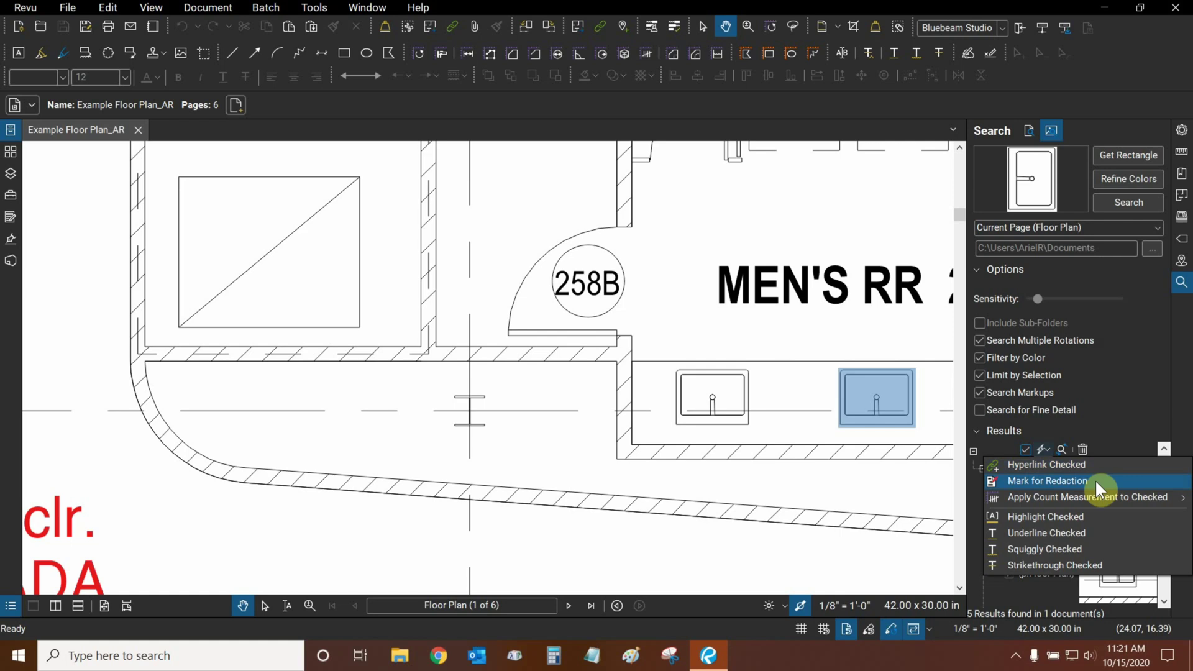
{"action": "mouse_move", "coordinate": [1144, 502]}
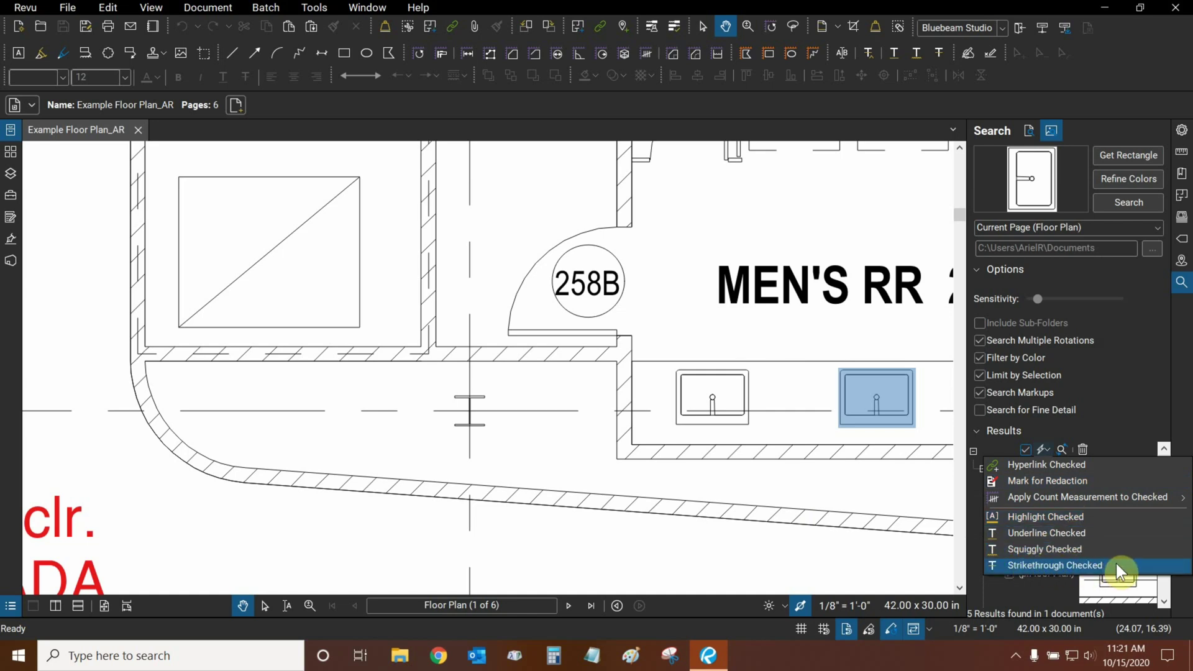
{"action": "left_click", "coordinate": [1074, 516]}
Pan to the highlighted sinks and open the Markups List below the drawing
{"action": "scroll", "coordinate": [535, 413], "scroll_direction": "down", "scroll_amount": 5}
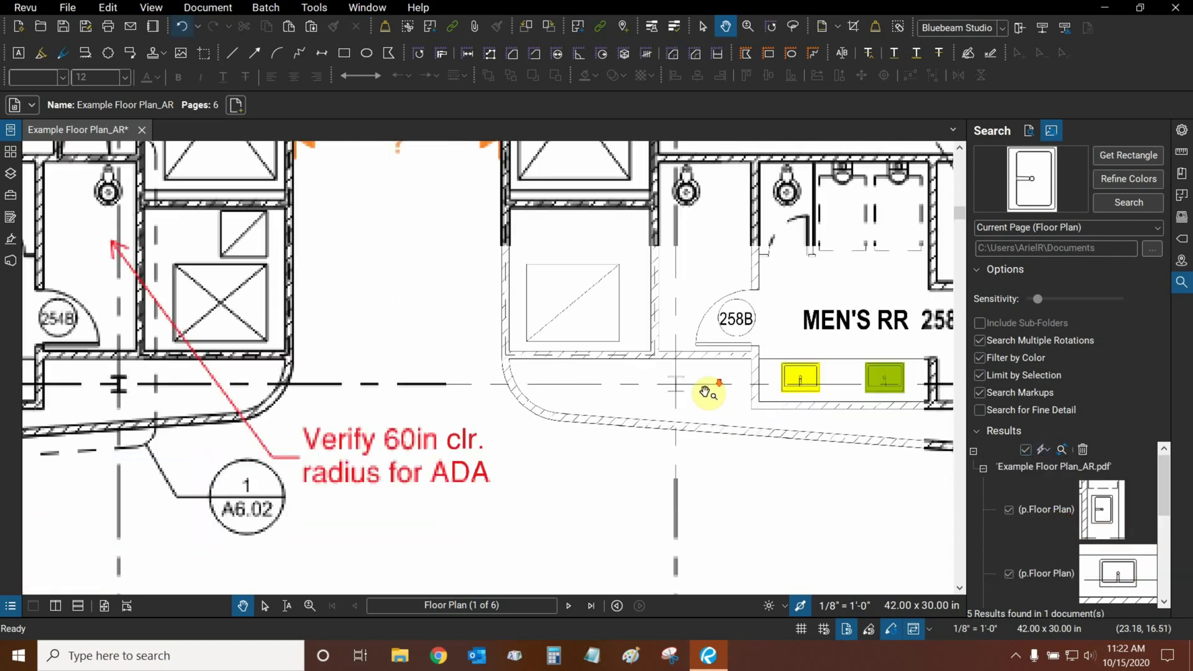
{"action": "left_click_drag", "start_coordinate": [532, 388], "coordinate": [649, 389]}
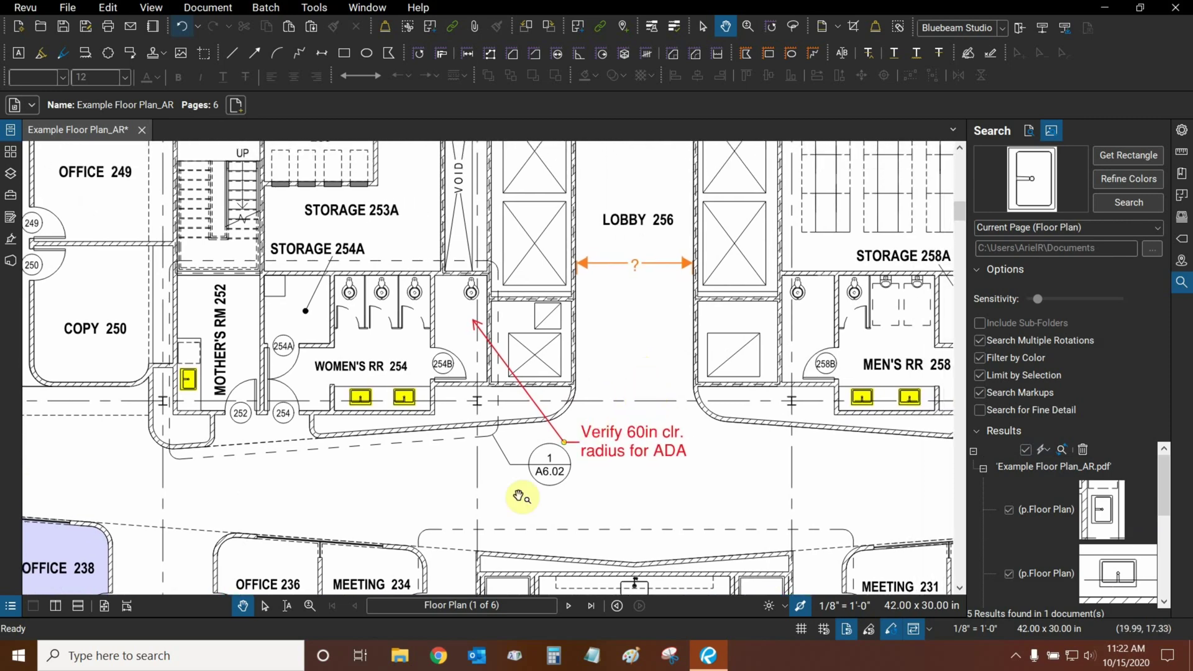
{"action": "left_click_drag", "start_coordinate": [492, 618], "coordinate": [492, 460]}
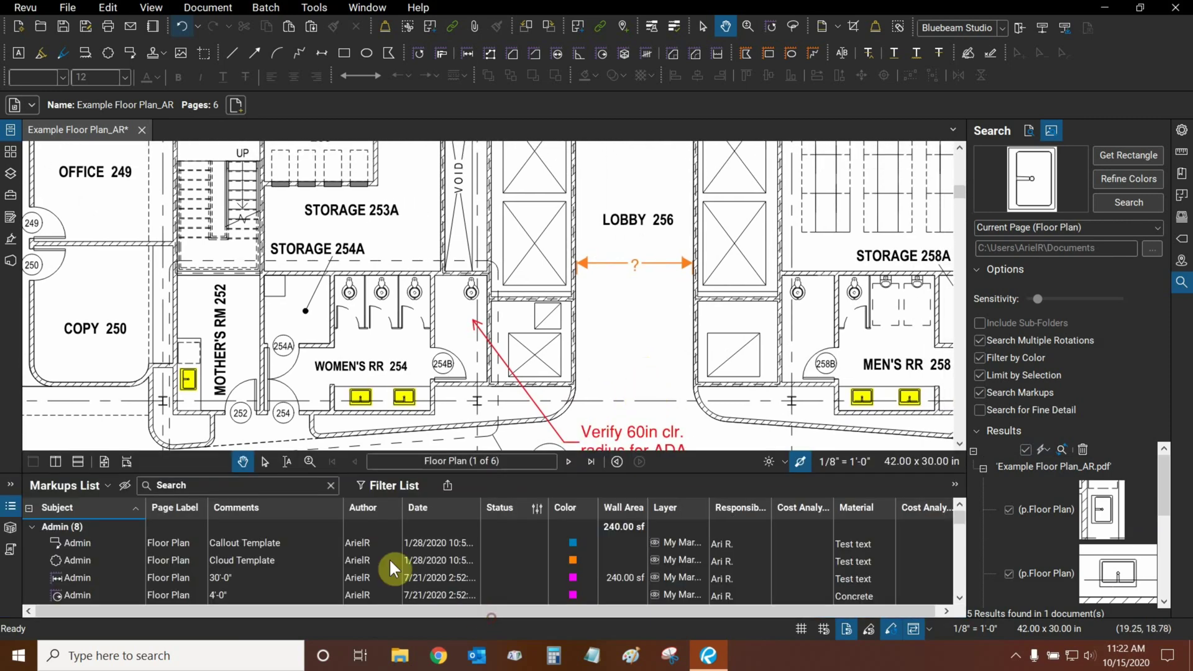
Give the first highlight markup in the Highlight (5) group the comment 'Sink 1'
{"action": "left_click", "coordinate": [189, 379]}
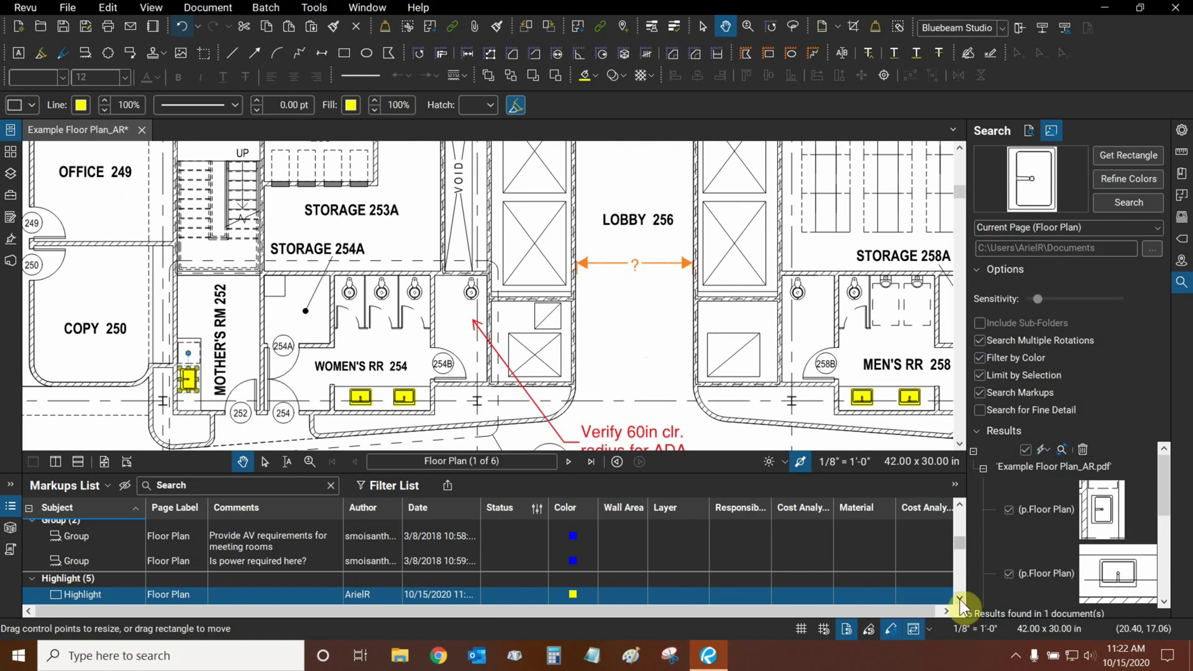
{"action": "left_click", "coordinate": [960, 598]}
{"action": "left_click", "coordinate": [959, 598]}
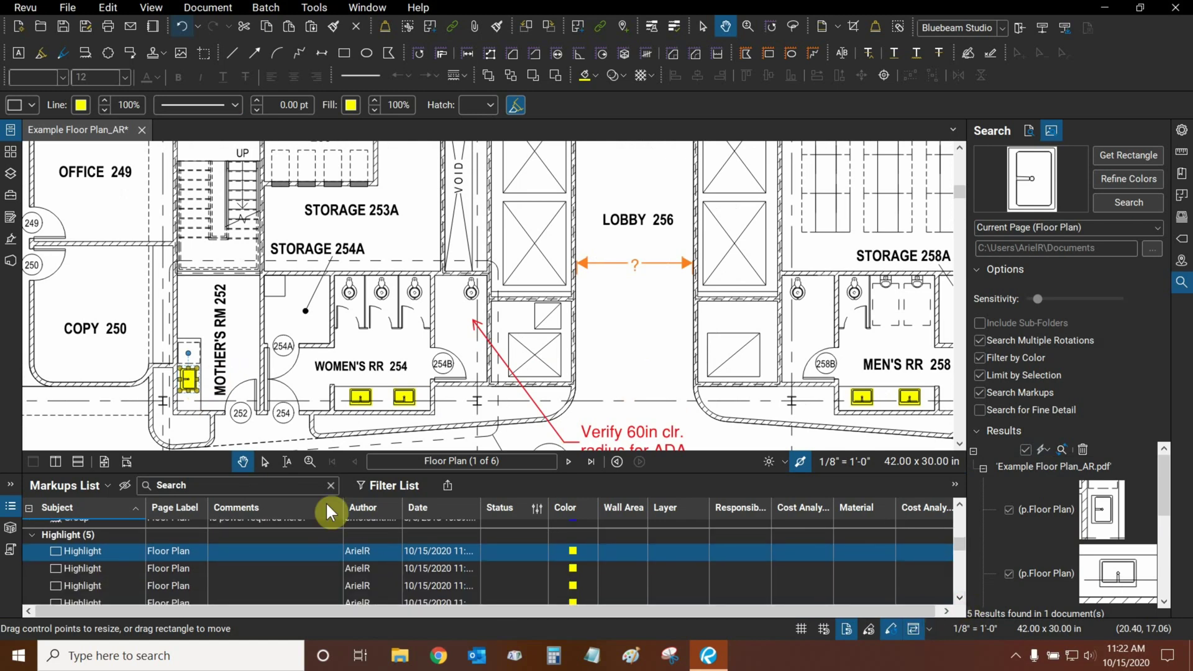
{"action": "left_click_drag", "start_coordinate": [311, 420], "coordinate": [485, 350]}
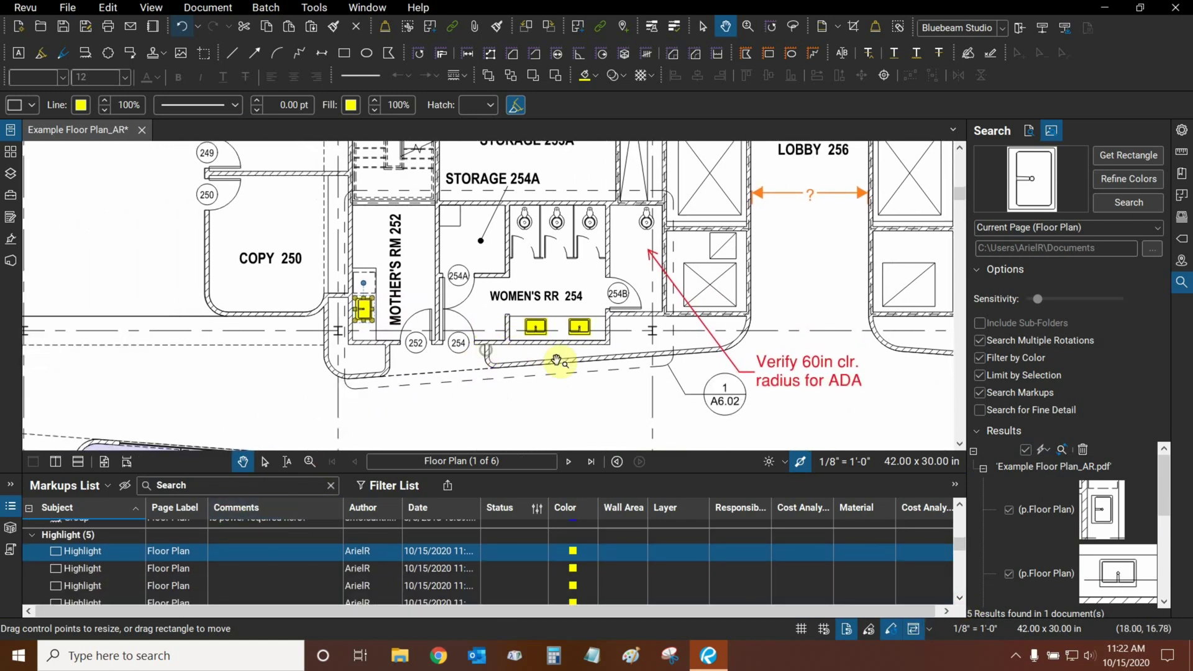
{"action": "left_click", "coordinate": [264, 547]}
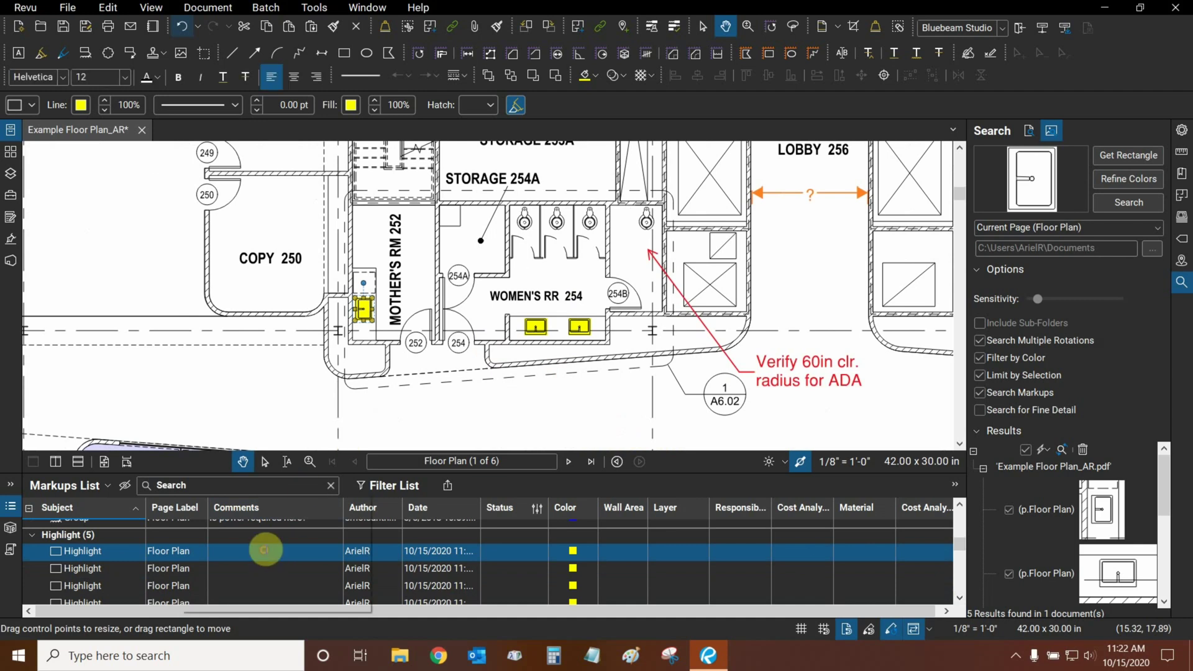
{"action": "type", "text": "Sink 1"}
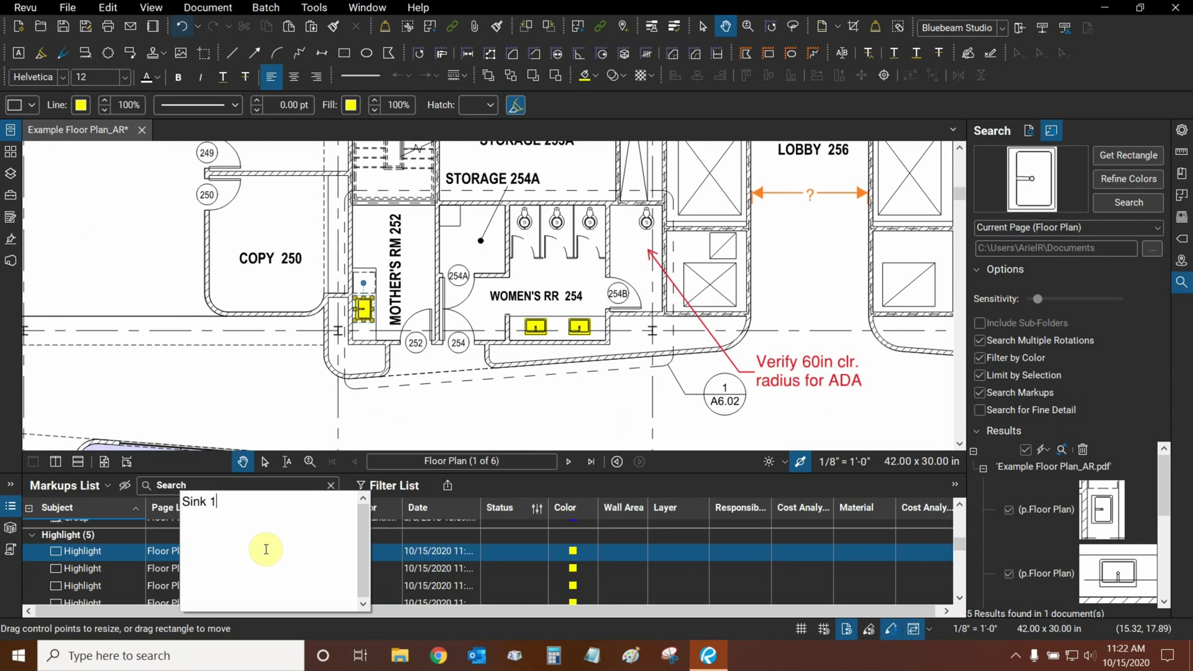
{"action": "left_click", "coordinate": [300, 386]}
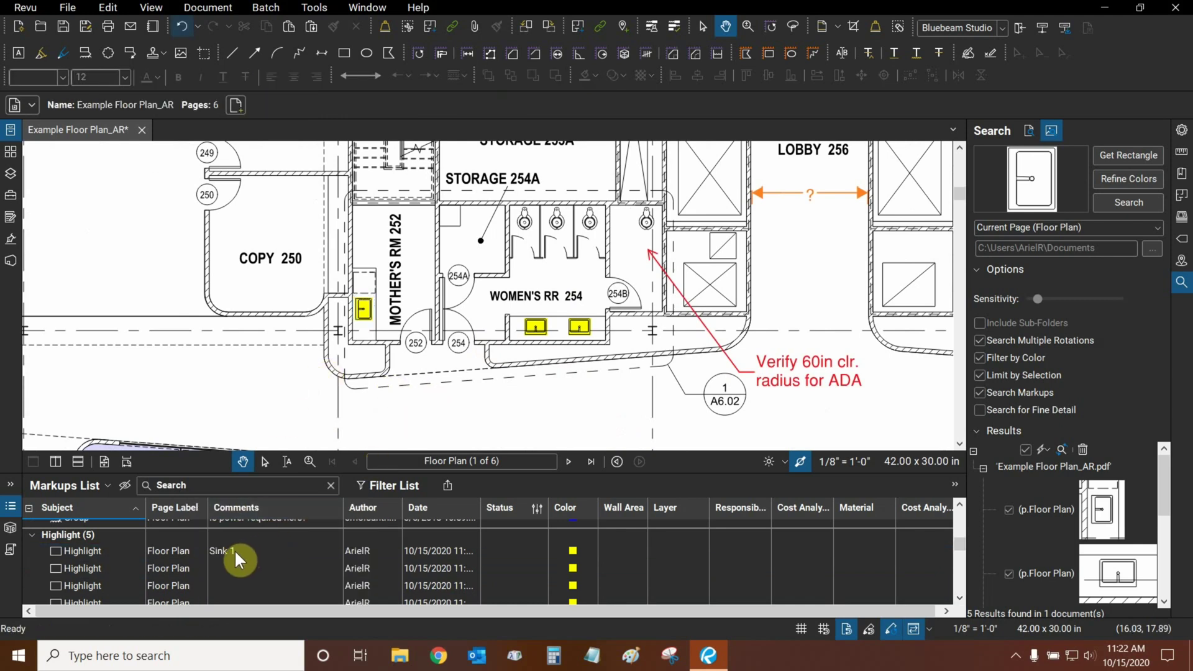
{"action": "left_click_drag", "start_coordinate": [603, 408], "coordinate": [527, 400]}
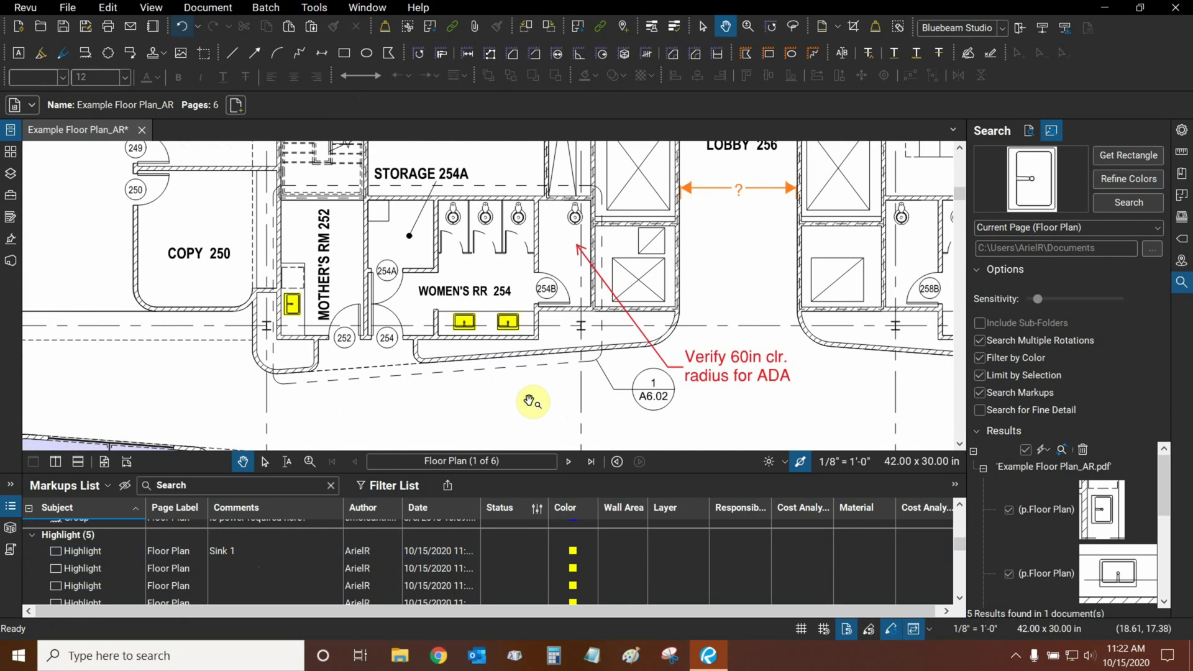